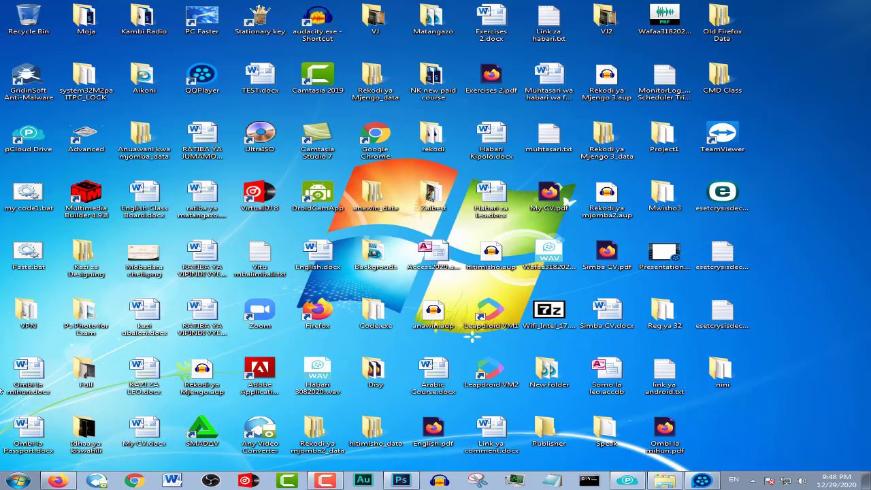
- Open the Computer window to view the drives, and return to the desktop
{"action": "left_click", "coordinate": [17, 480]}
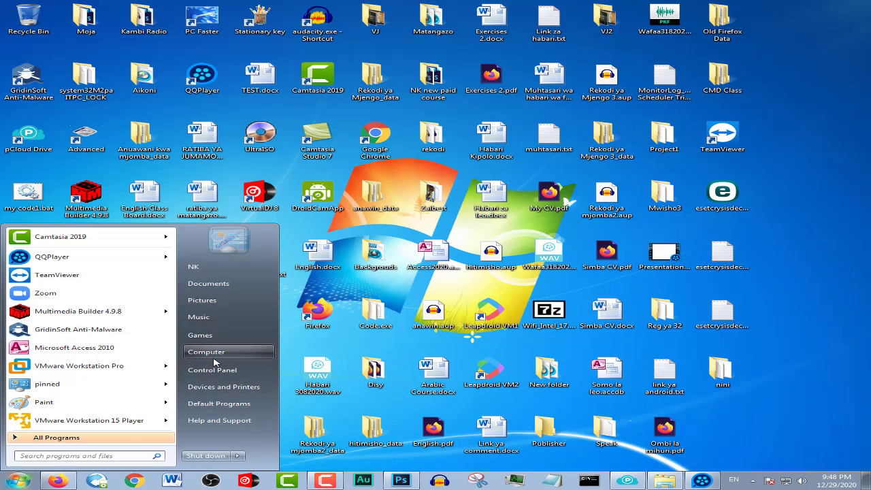
{"action": "left_click", "coordinate": [762, 333]}
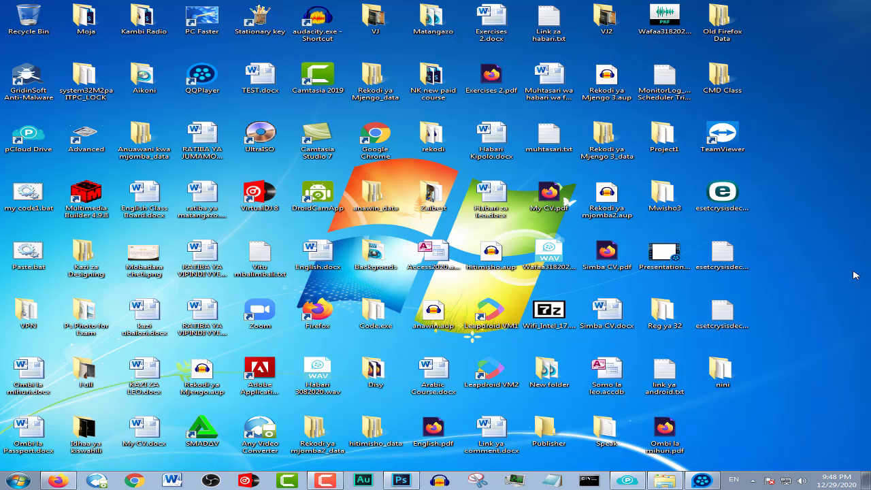
{"action": "key", "text": "super+e"}
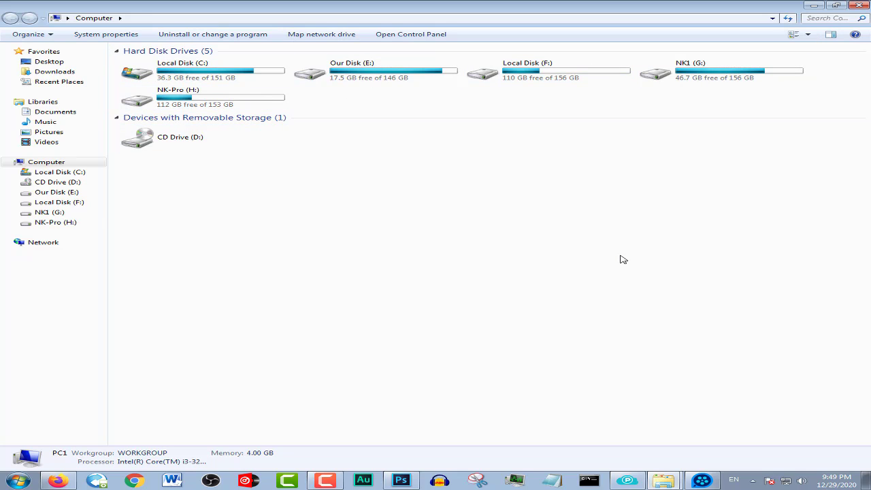
{"action": "key", "text": "super+d"}
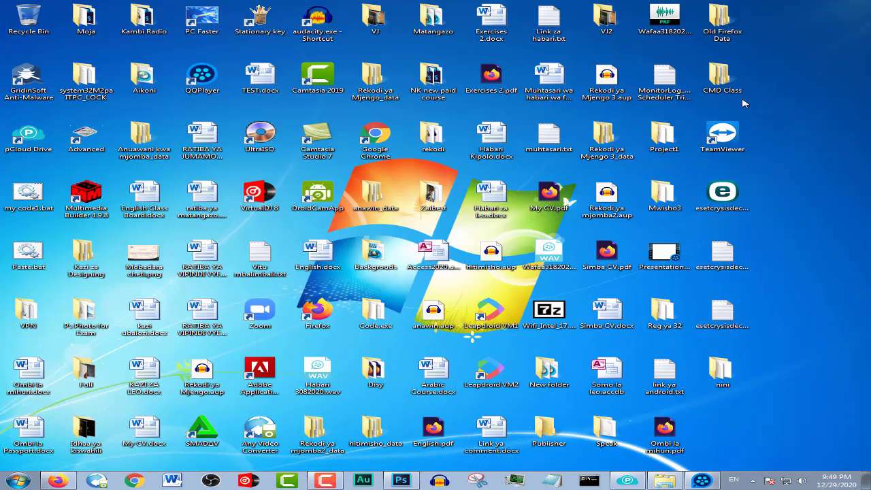
- Refresh the desktop several times
{"action": "right_click", "coordinate": [772, 83]}
{"action": "left_click", "coordinate": [763, 113]}
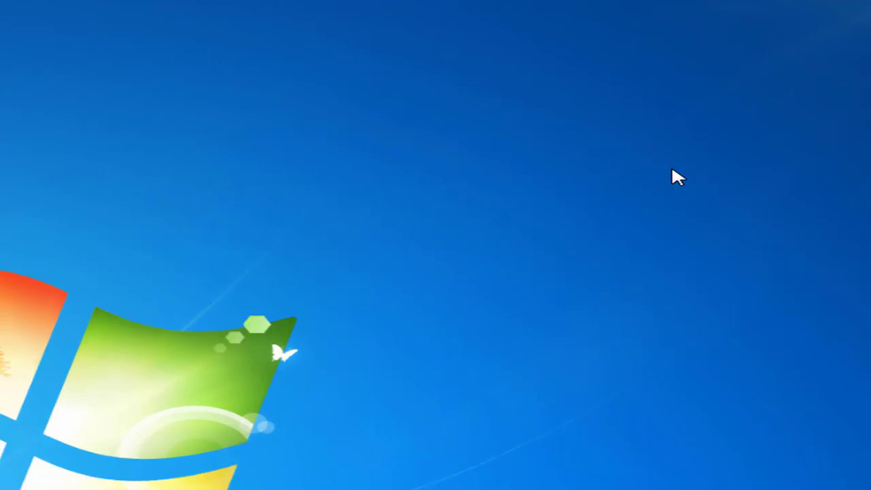
{"action": "right_click", "coordinate": [678, 150]}
{"action": "left_click", "coordinate": [680, 198]}
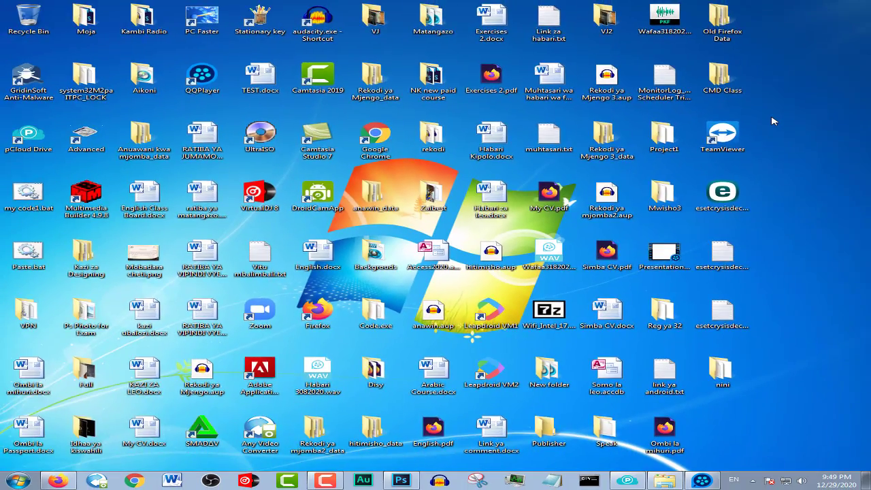
{"action": "key", "text": "F5"}
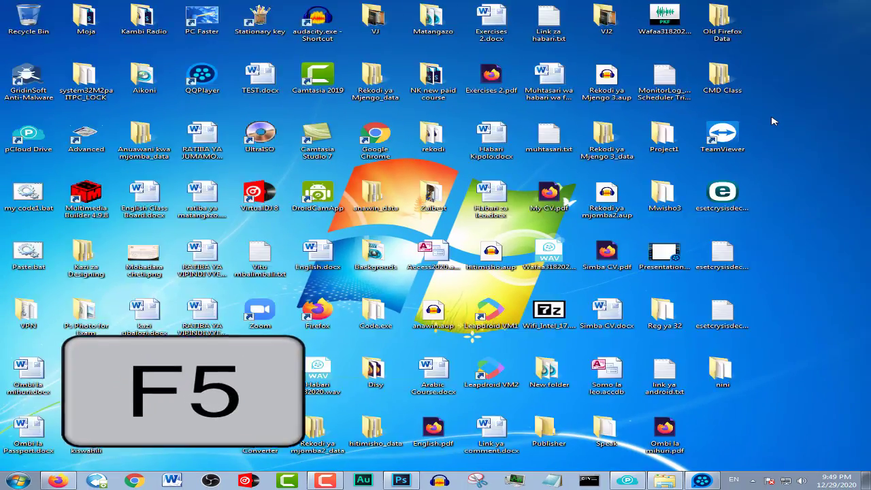
{"action": "key", "text": "F5"}
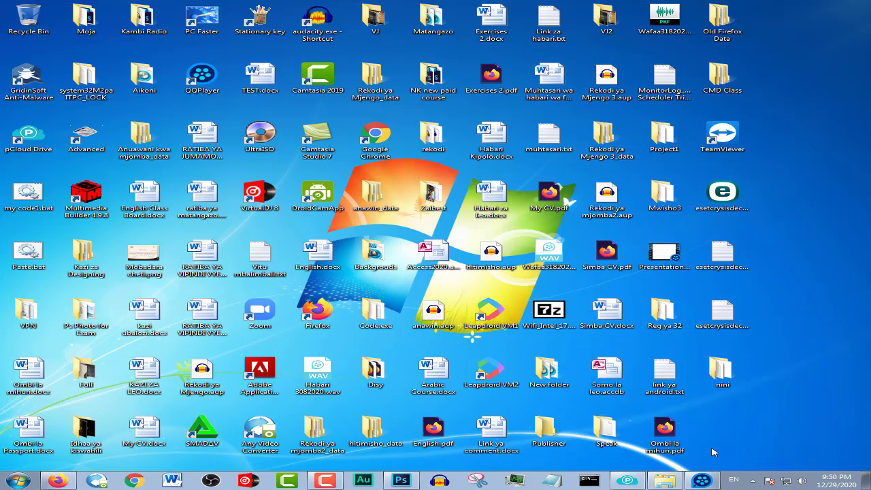
- Minimize the FLV video folder window and open the desktop folder Ps Photo for Exam in a smaller, non-maximized window
{"action": "left_click", "coordinate": [664, 479]}
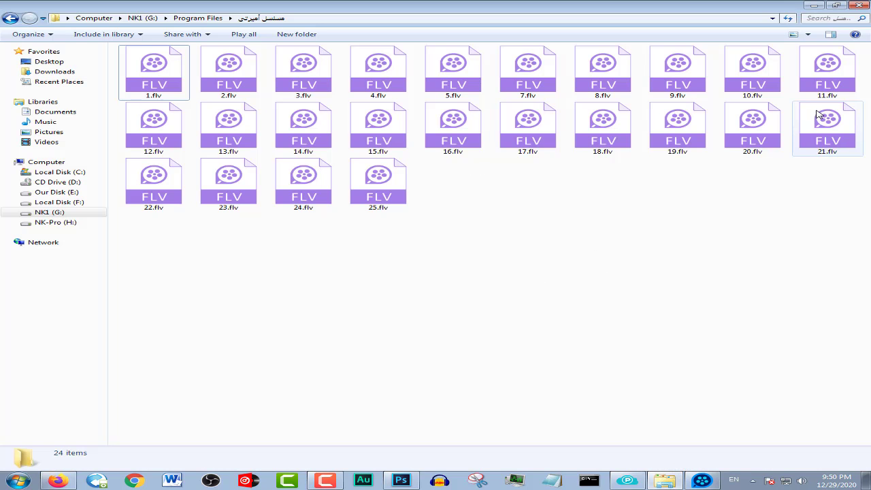
{"action": "left_click", "coordinate": [814, 5]}
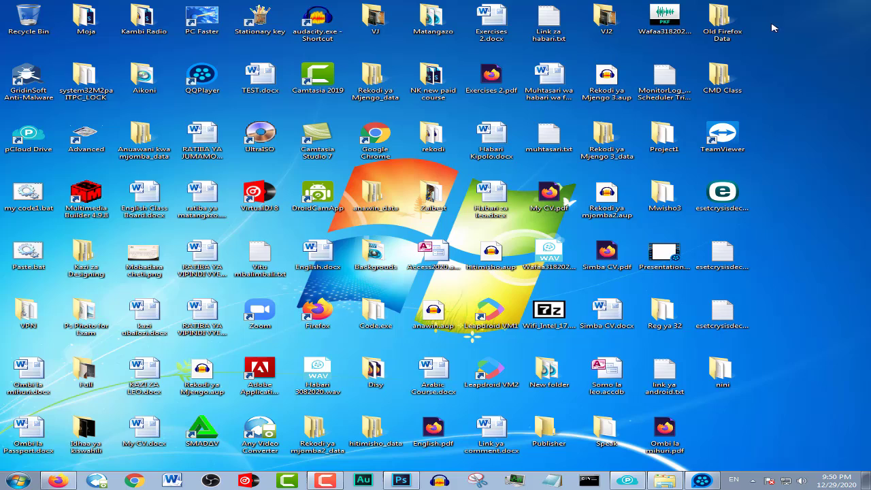
{"action": "double_click", "coordinate": [93, 320]}
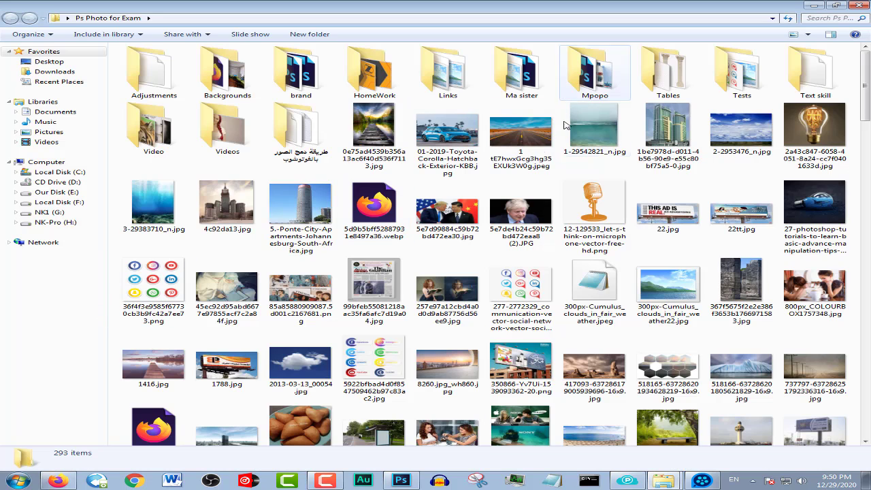
{"action": "left_click", "coordinate": [836, 5]}
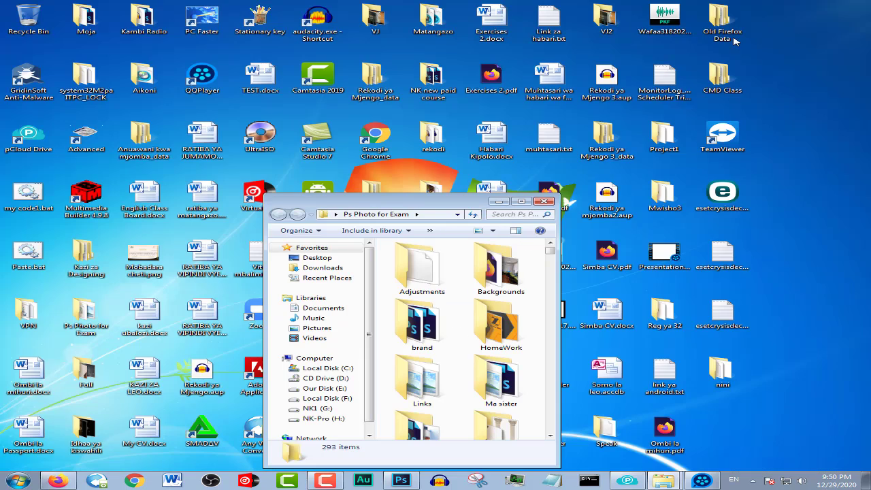
- Bring up the FLV video folder window, restore it to a smaller size and move it partly off the photo folder window
{"action": "mouse_move", "coordinate": [663, 480]}
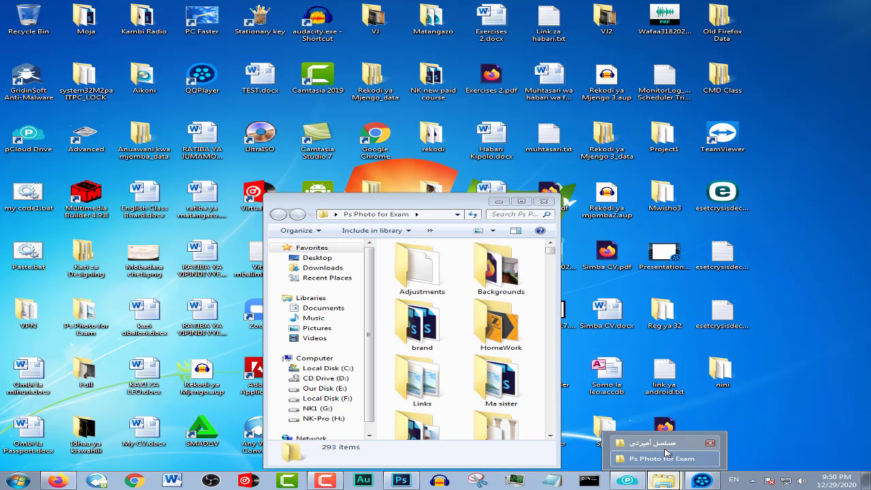
{"action": "left_click", "coordinate": [667, 452]}
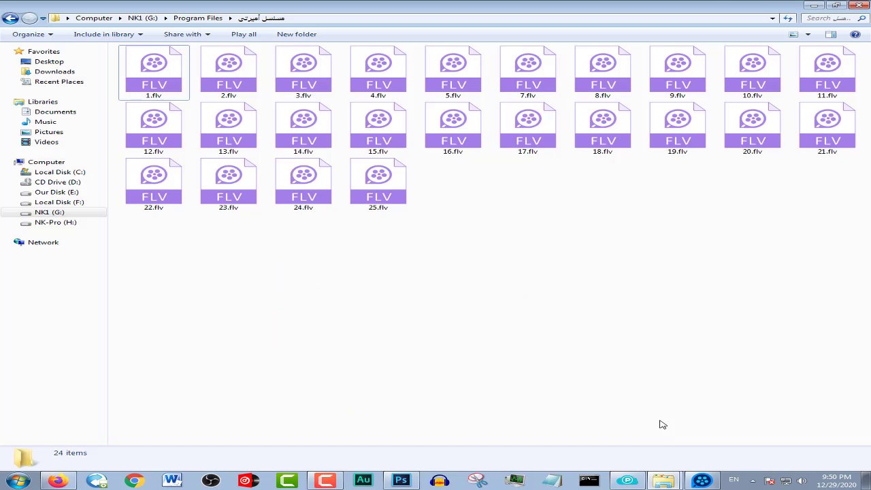
{"action": "left_click", "coordinate": [836, 4]}
{"action": "left_click_drag", "start_coordinate": [424, 192], "coordinate": [382, 122]}
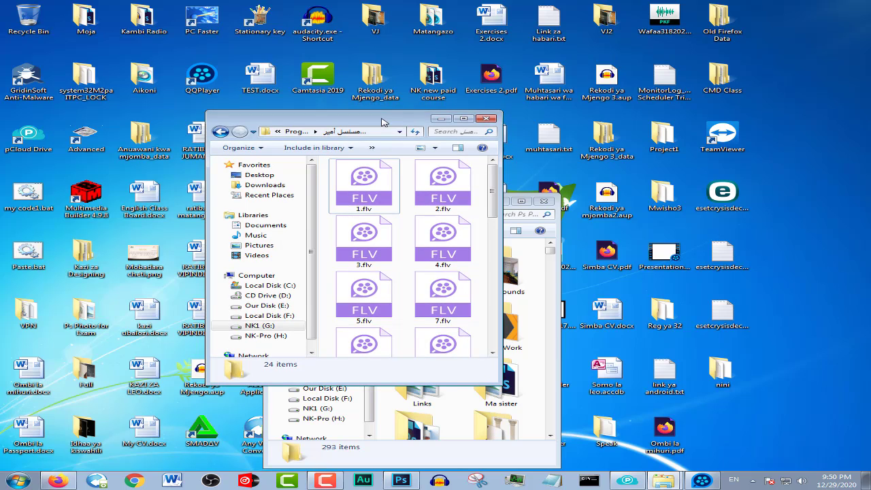
- Maximize the FLV video folder window and restore it to its smaller size, and return to the desktop
{"action": "left_click", "coordinate": [464, 119]}
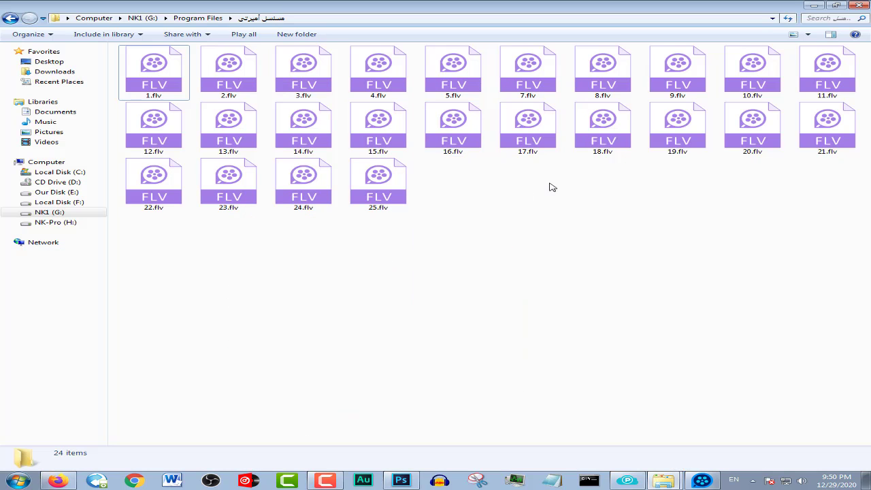
{"action": "left_click", "coordinate": [836, 5]}
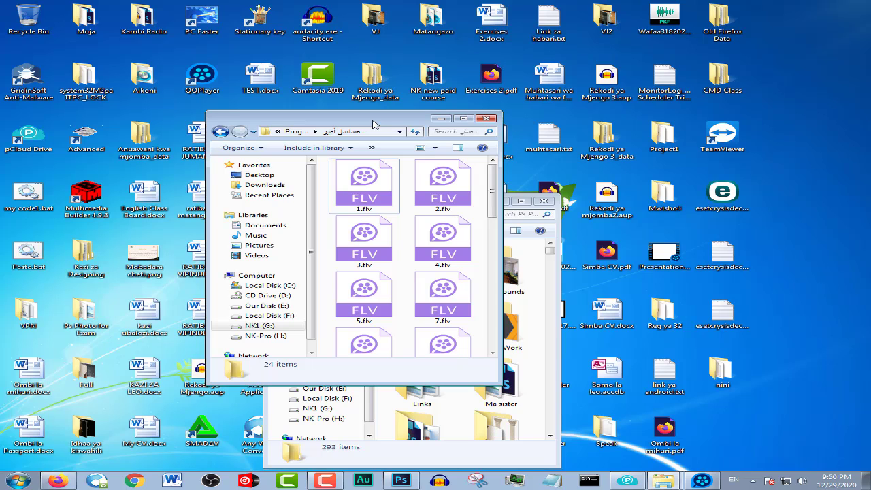
{"action": "key", "text": "super"}
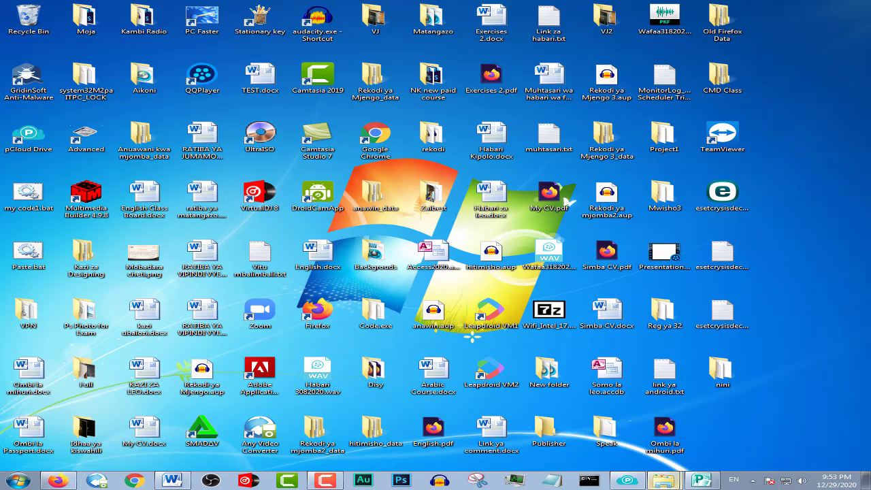
- Bring back the Ps Photo for Exam window, minimize the pCloud Drive login window and maximize the photo folder
{"action": "left_click", "coordinate": [659, 471]}
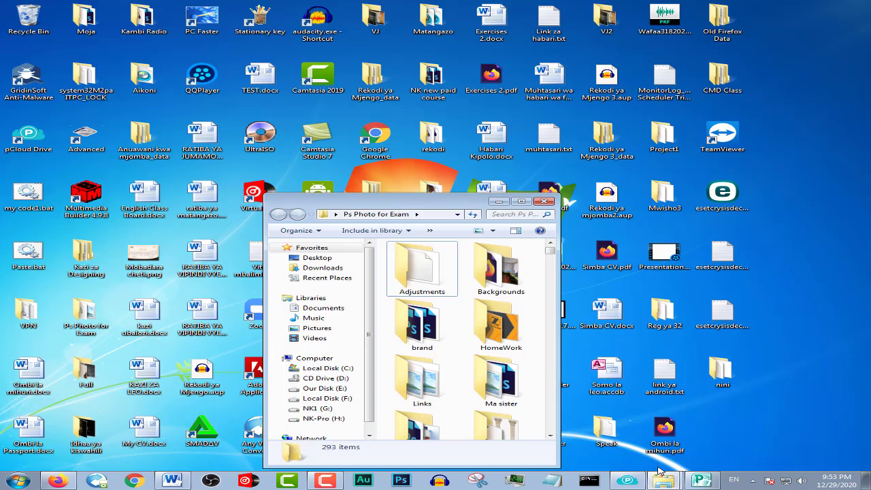
{"action": "left_click", "coordinate": [636, 482]}
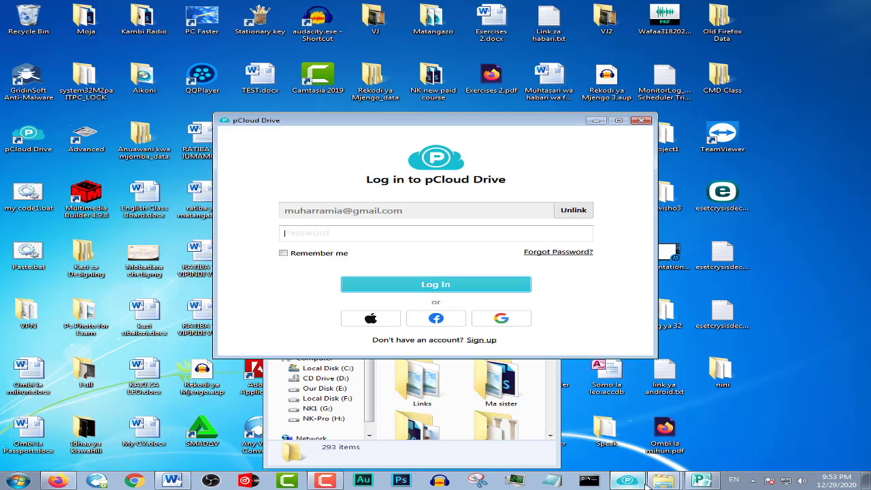
{"action": "left_click", "coordinate": [596, 120]}
{"action": "left_click", "coordinate": [521, 202]}
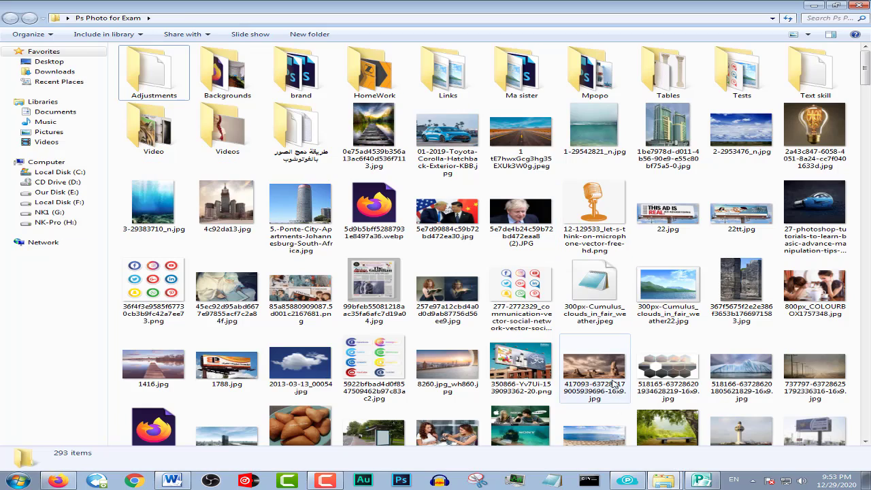
- Bring up the FLV video folder window and maximize it, and minimize both folder windows to show the desktop
{"action": "mouse_move", "coordinate": [664, 481]}
{"action": "left_click", "coordinate": [661, 447]}
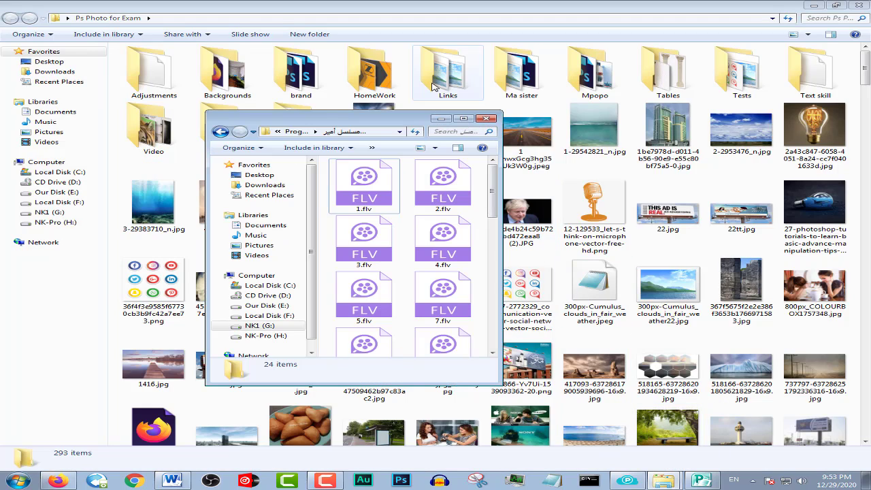
{"action": "double_click", "coordinate": [454, 109]}
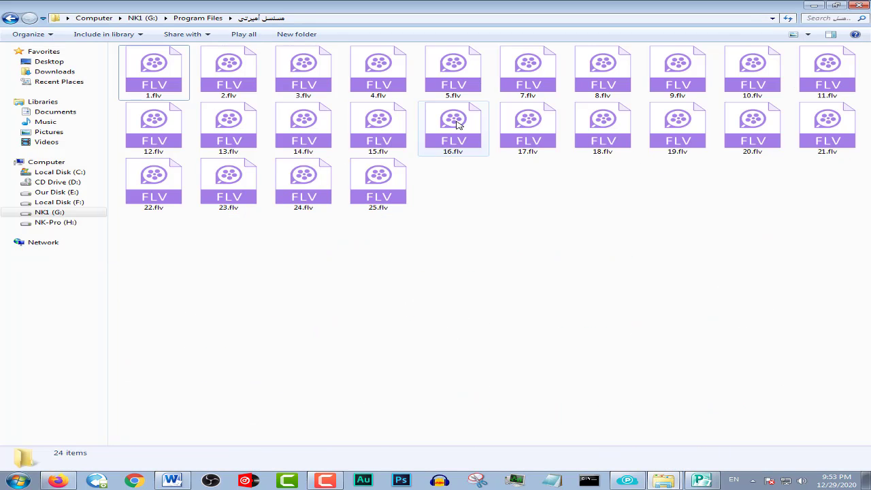
{"action": "left_click", "coordinate": [813, 6]}
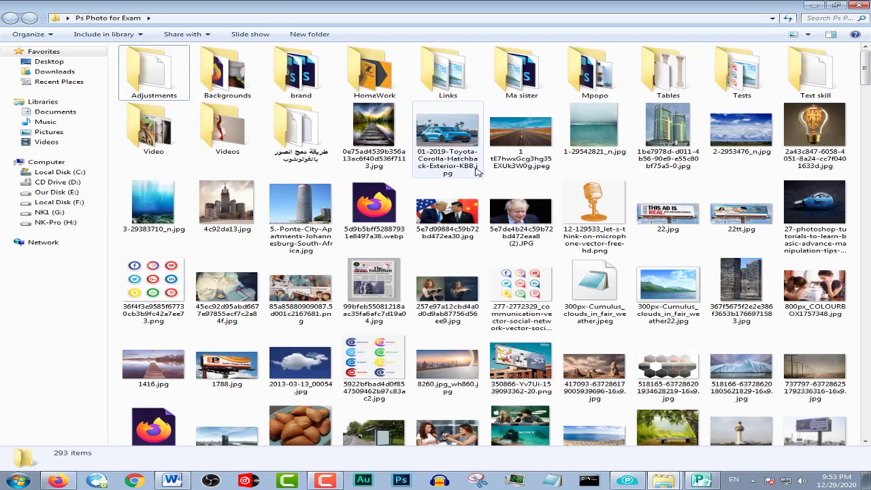
{"action": "left_click", "coordinate": [814, 5]}
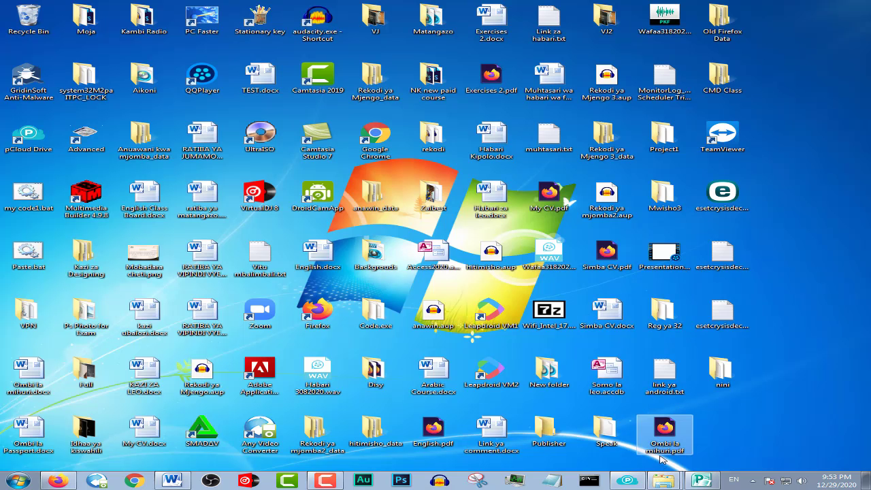
- Reopen the FLV video folder window and snap it to the right half of the screen
{"action": "mouse_move", "coordinate": [665, 481]}
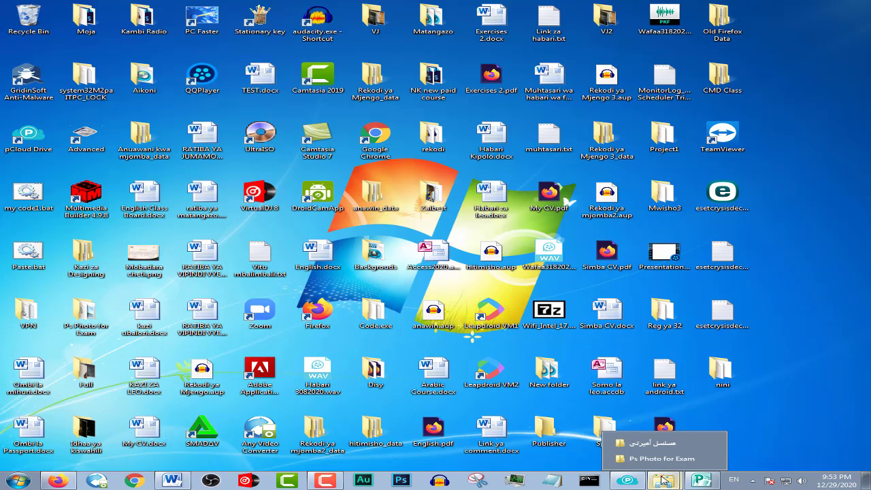
{"action": "left_click", "coordinate": [652, 443]}
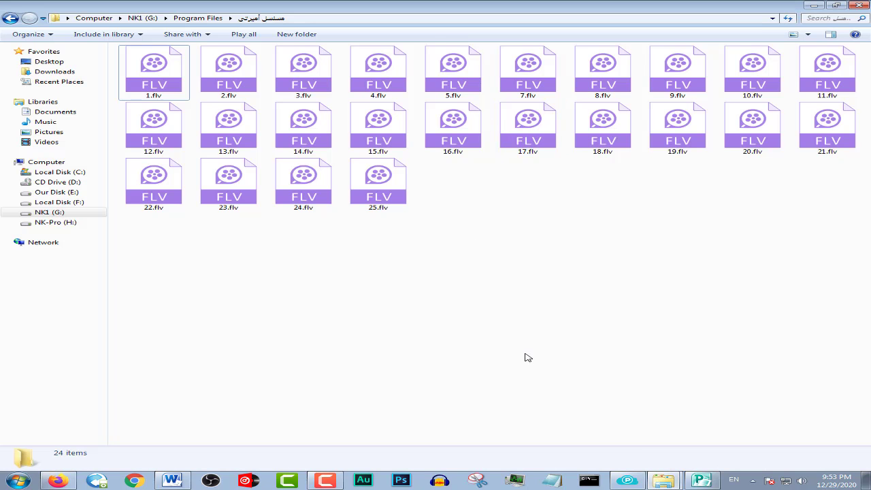
{"action": "key", "text": "super+Right"}
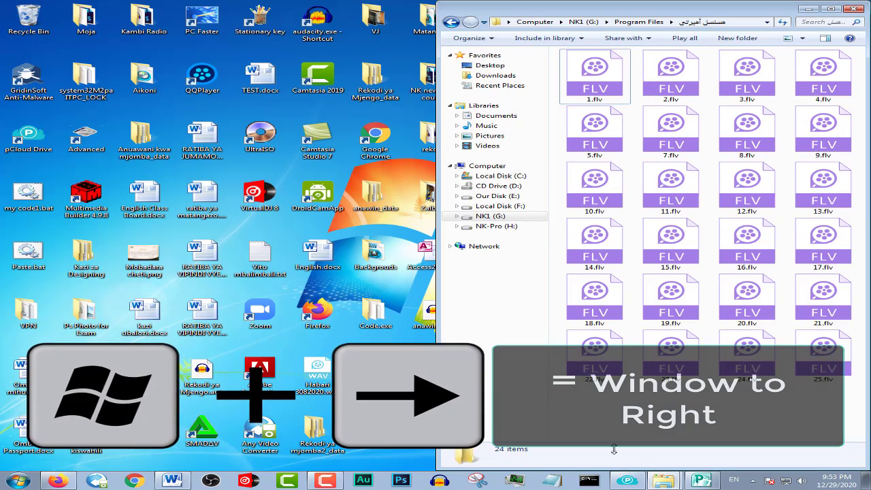
- Bring up the Ps Photo for Exam window and snap it to the left half of the screen
{"action": "mouse_move", "coordinate": [659, 479]}
{"action": "left_click", "coordinate": [652, 460]}
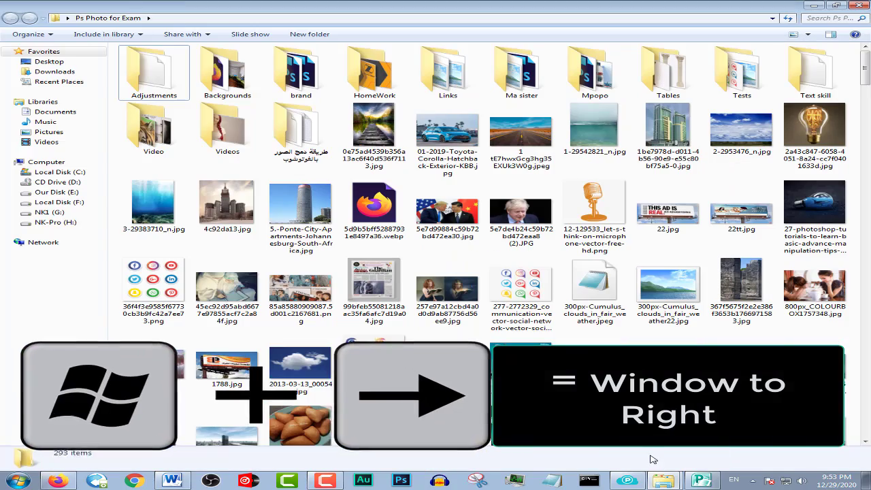
{"action": "key", "text": "super+Left"}
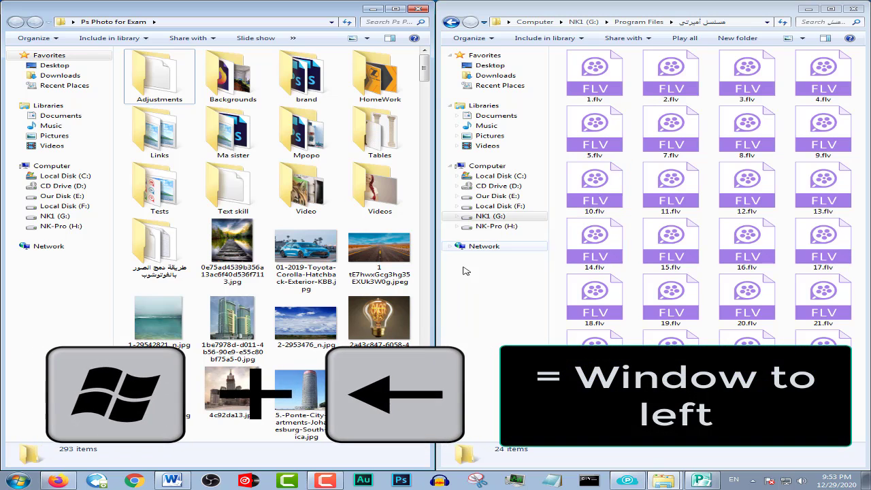
- Copy 2-2953476_n.jpg from the photo folder into the FLV video folder, and try to copy 25.flv into the photo folder
{"action": "left_click_drag", "start_coordinate": [306, 322], "coordinate": [646, 336]}
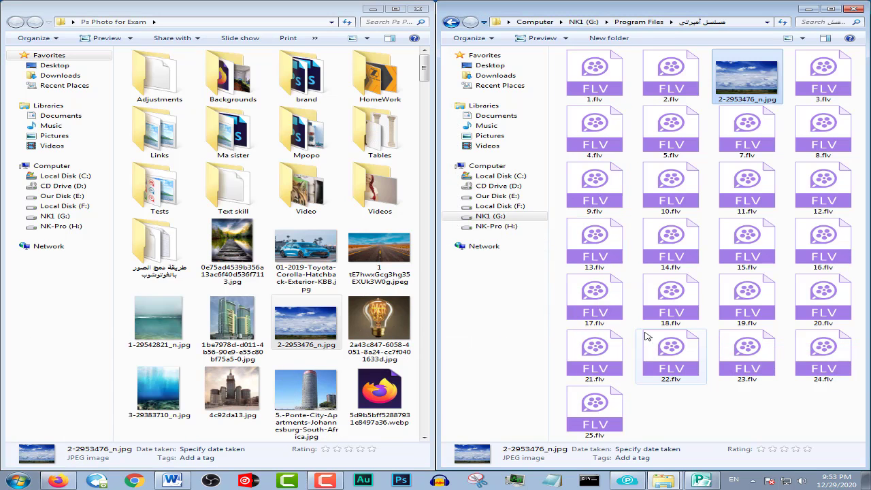
{"action": "left_click_drag", "start_coordinate": [594, 410], "coordinate": [301, 382]}
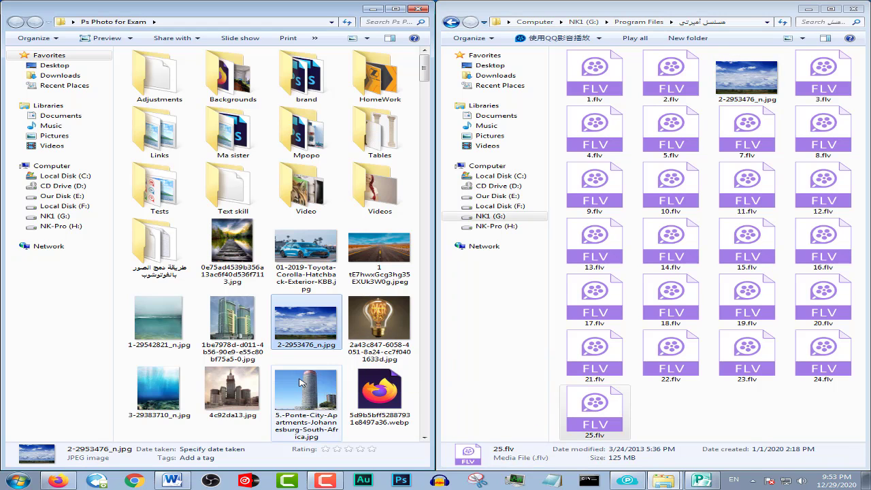
{"action": "left_click", "coordinate": [492, 330]}
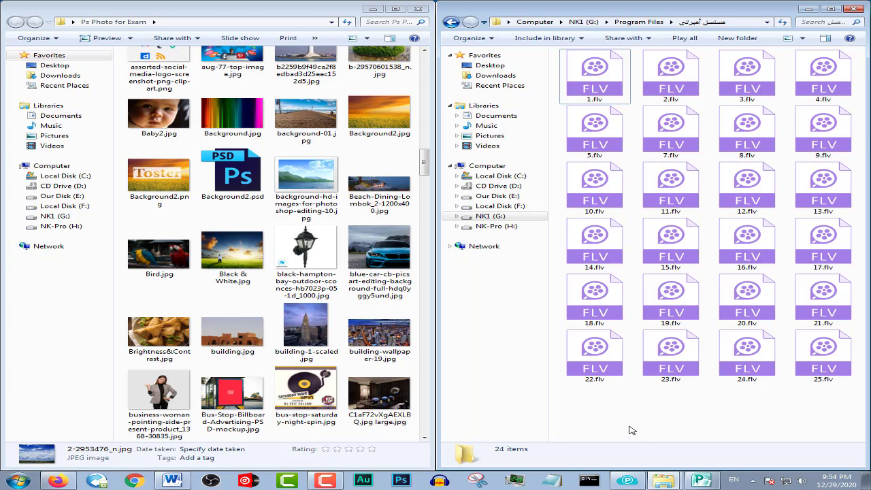
- Switch to the blank Word document, and to the blank publication in Publisher
{"action": "left_click", "coordinate": [173, 480]}
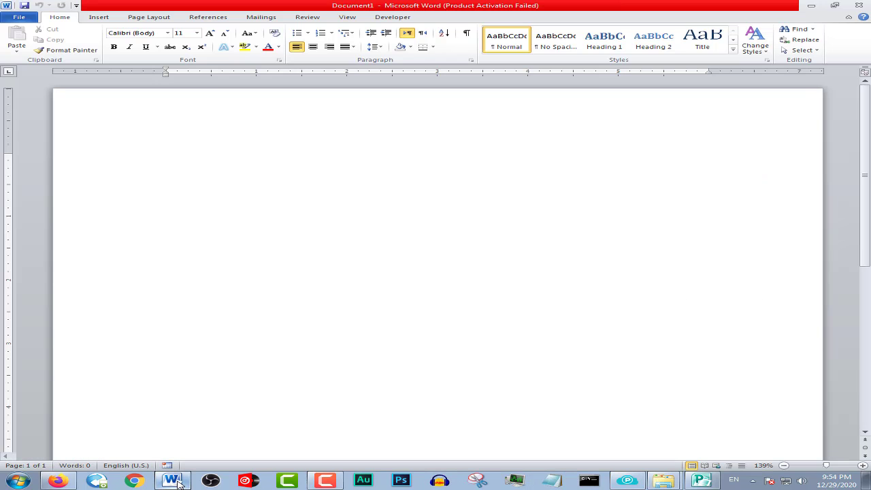
{"action": "left_click", "coordinate": [702, 481]}
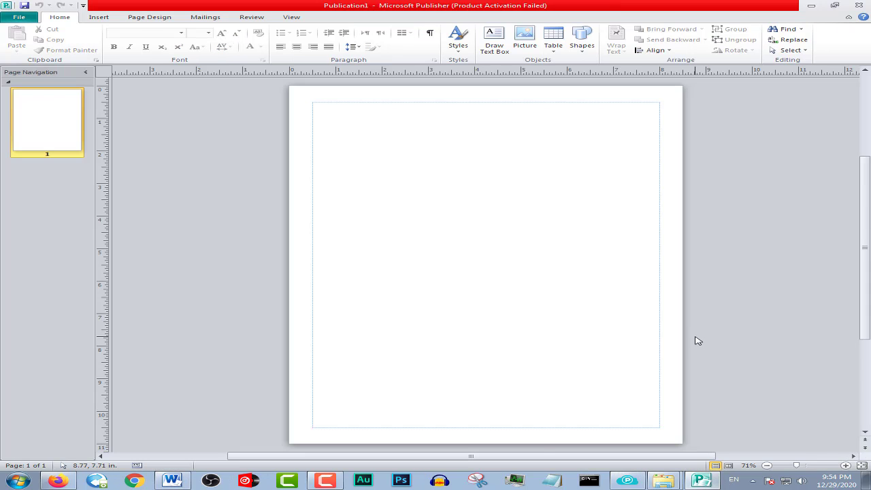
- Snap the Publisher window to the right half of the screen and the Word window to the left half
{"action": "key", "text": "super+Right"}
{"action": "key", "text": "super+Up"}
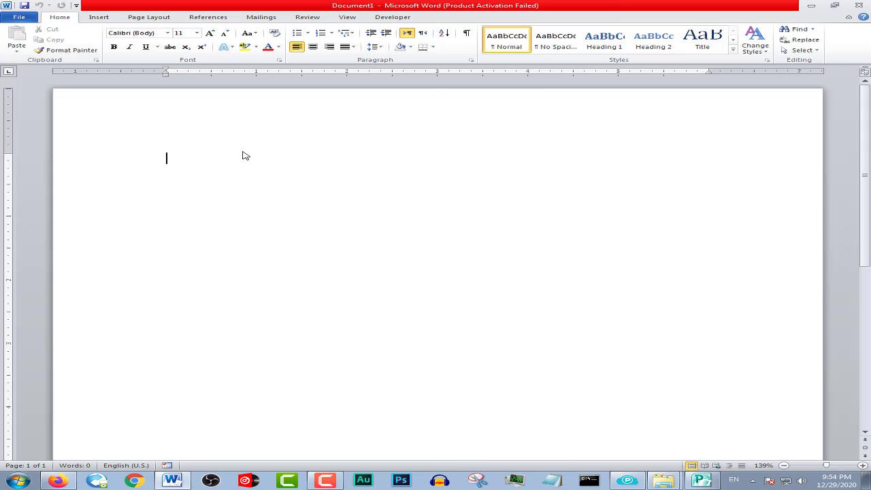
{"action": "key", "text": "super+Left"}
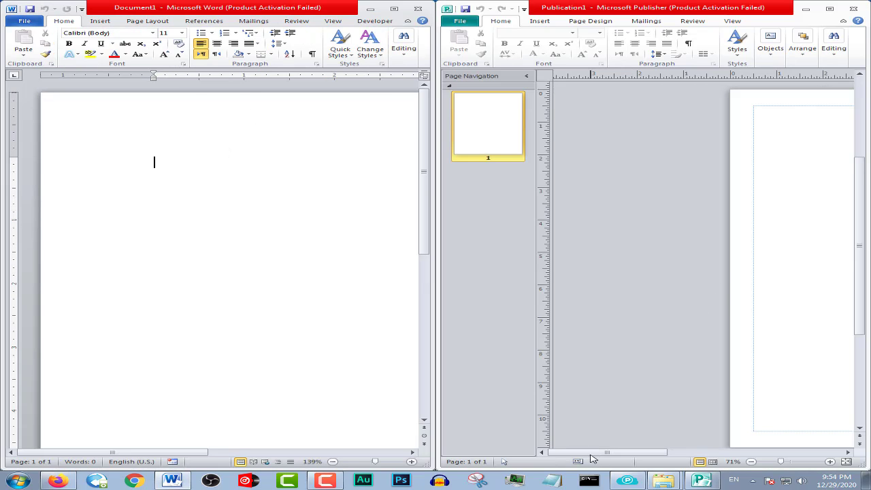
- Collapse the Page Navigation pane in Publisher and bring the blank page into view beside it
{"action": "left_click_drag", "start_coordinate": [591, 455], "coordinate": [664, 454]}
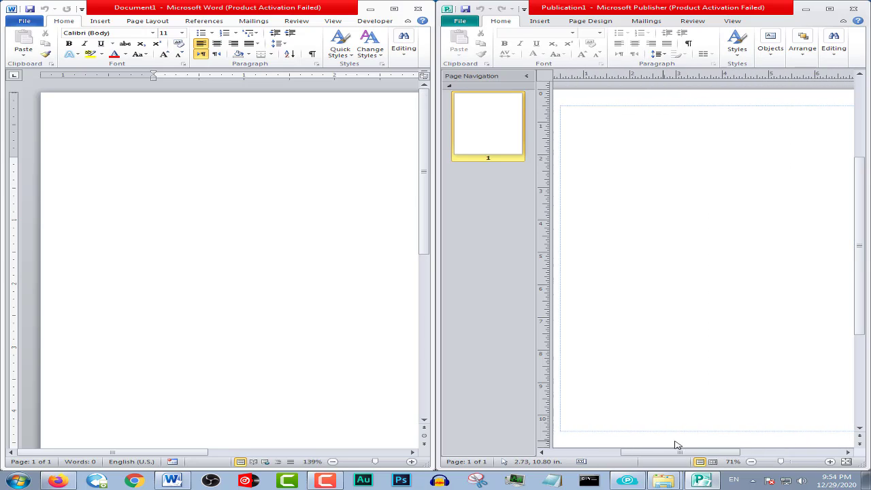
{"action": "left_click", "coordinate": [526, 75]}
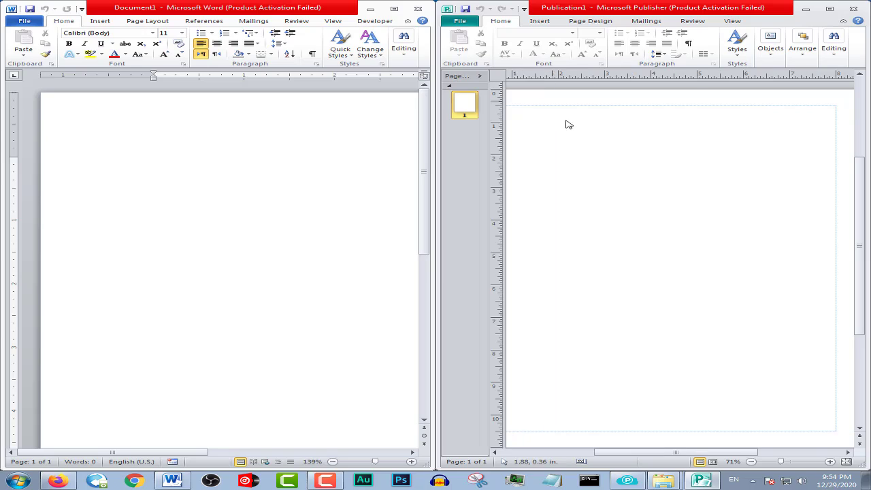
{"action": "left_click_drag", "start_coordinate": [642, 454], "coordinate": [650, 454]}
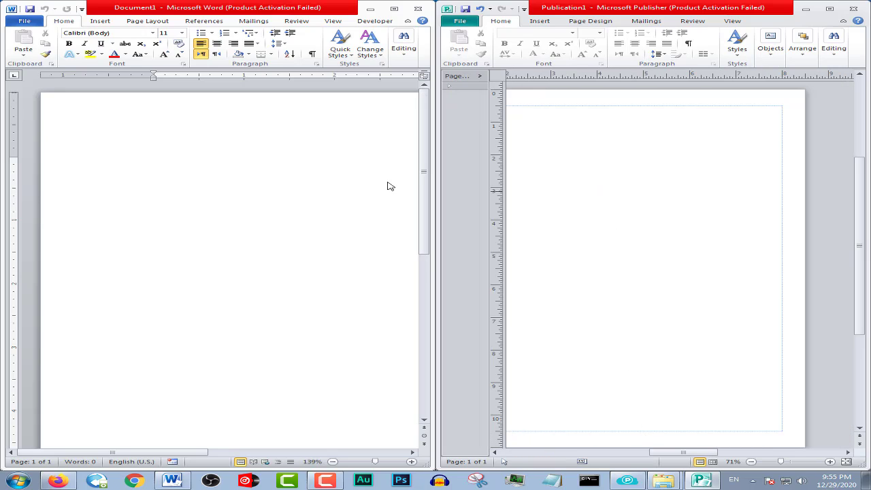
- Enter the text "gggghgg" on the first line of the Word document
{"action": "left_click", "coordinate": [335, 166]}
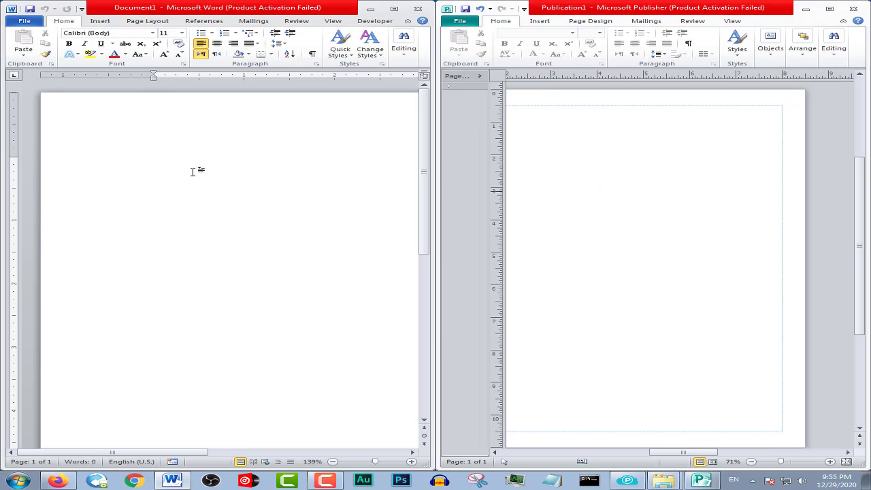
{"action": "type", "text": "ggggh"}
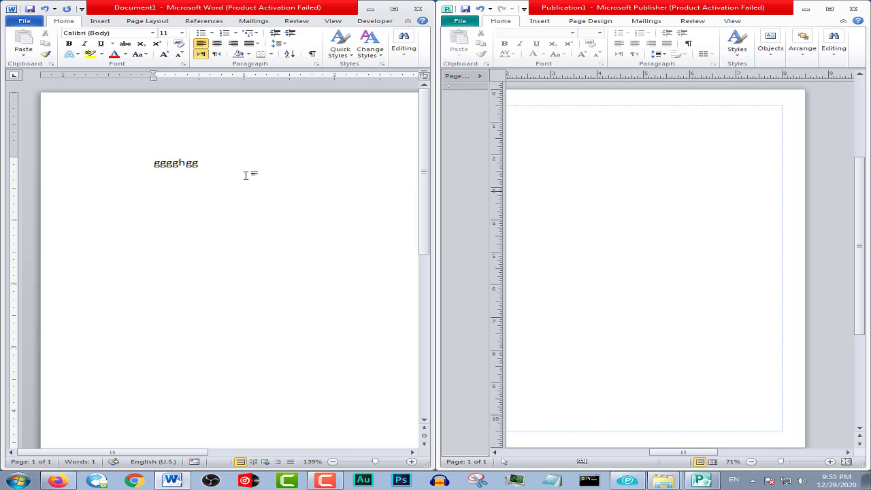
{"action": "type", "text": "gg"}
- Copy the text "gggghgg" from Word into the publication and place its text box in the upper part of the page
{"action": "left_click_drag", "start_coordinate": [237, 157], "coordinate": [152, 184]}
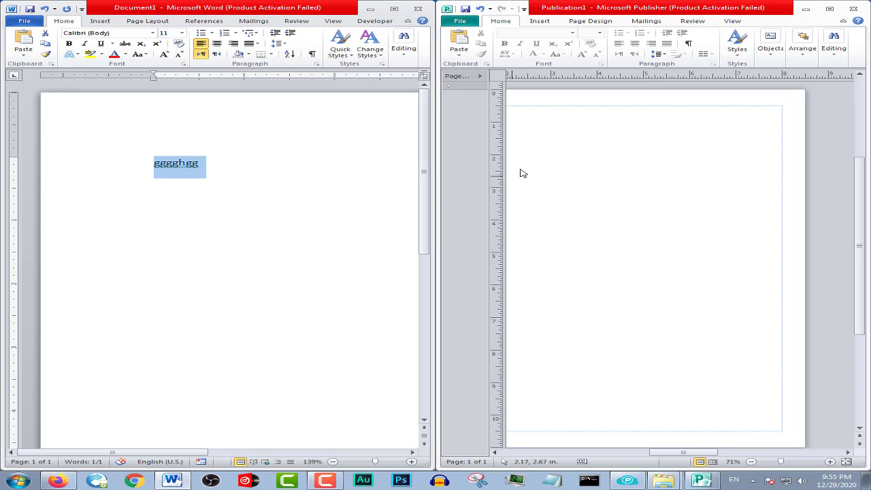
{"action": "left_click", "coordinate": [549, 149]}
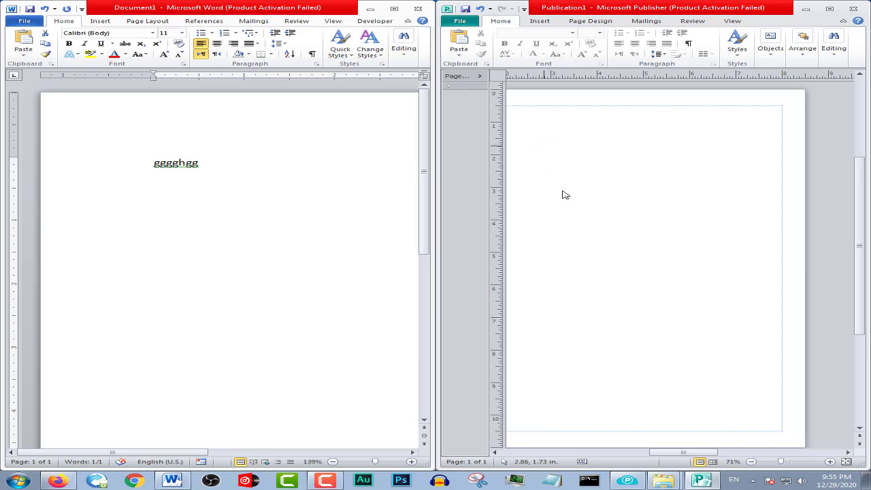
{"action": "type", "text": "ggggghgg"}
{"action": "left_click_drag", "start_coordinate": [717, 263], "coordinate": [556, 161]}
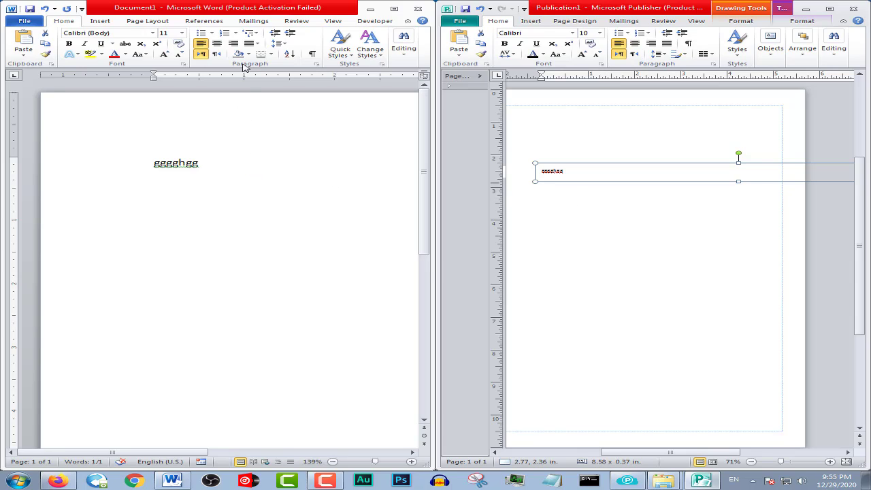
- With the "gggghgg" line selected in Word, open Clip Art and list the clips of all media file types
{"action": "left_click", "coordinate": [110, 25]}
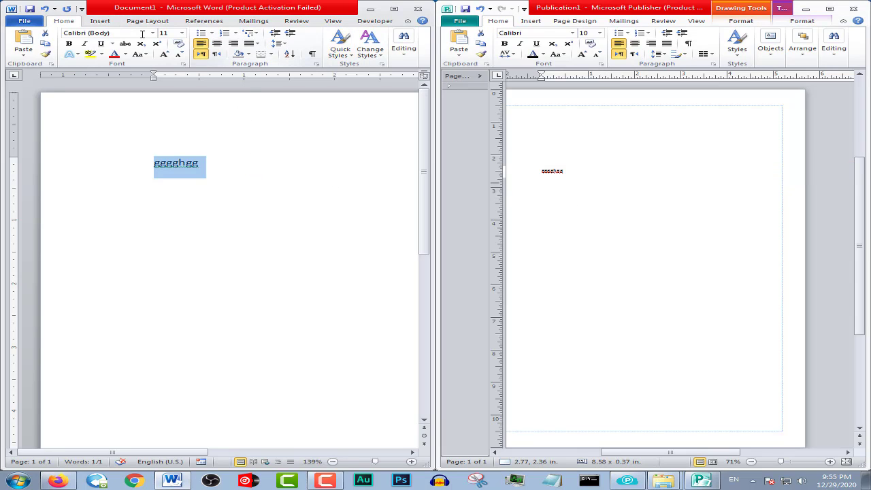
{"action": "left_click", "coordinate": [100, 21]}
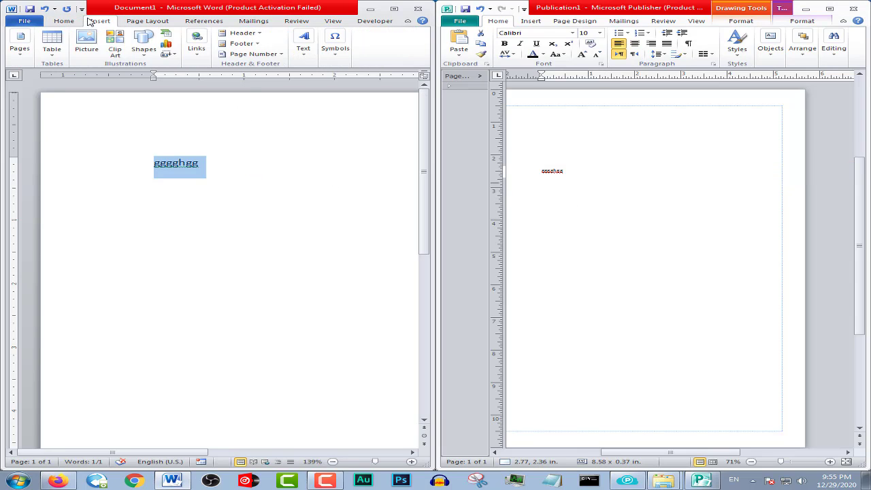
{"action": "left_click", "coordinate": [115, 49]}
{"action": "left_click", "coordinate": [402, 95]}
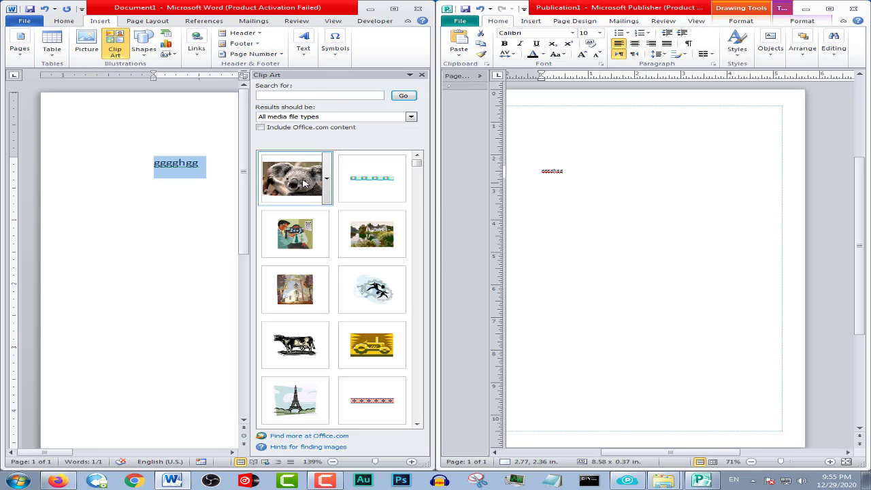
- Insert the clip of businessmen running on gears over the selected Word text, and move it onto the lower right of the Publisher page
{"action": "mouse_move", "coordinate": [296, 262]}
{"action": "left_click", "coordinate": [372, 289]}
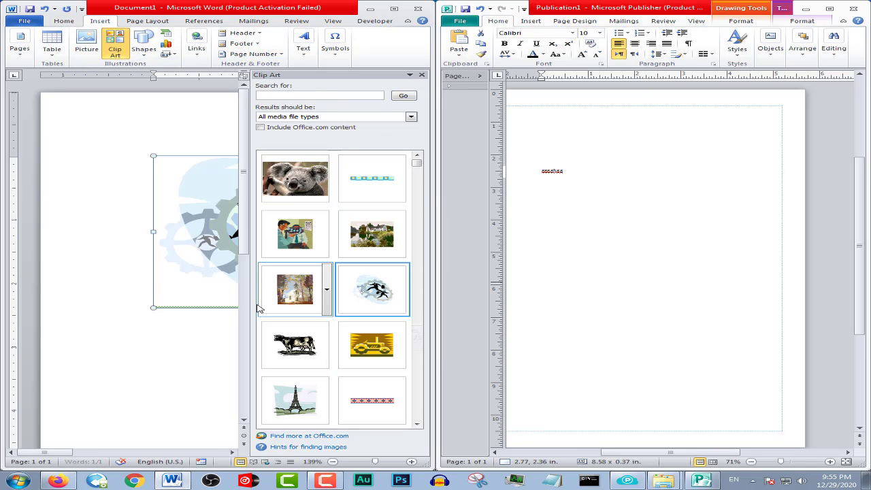
{"action": "left_click_drag", "start_coordinate": [204, 237], "coordinate": [640, 239]}
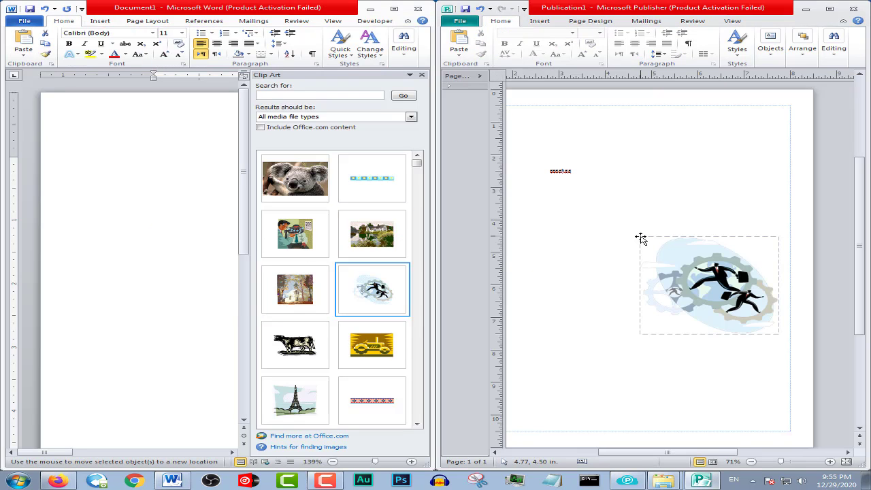